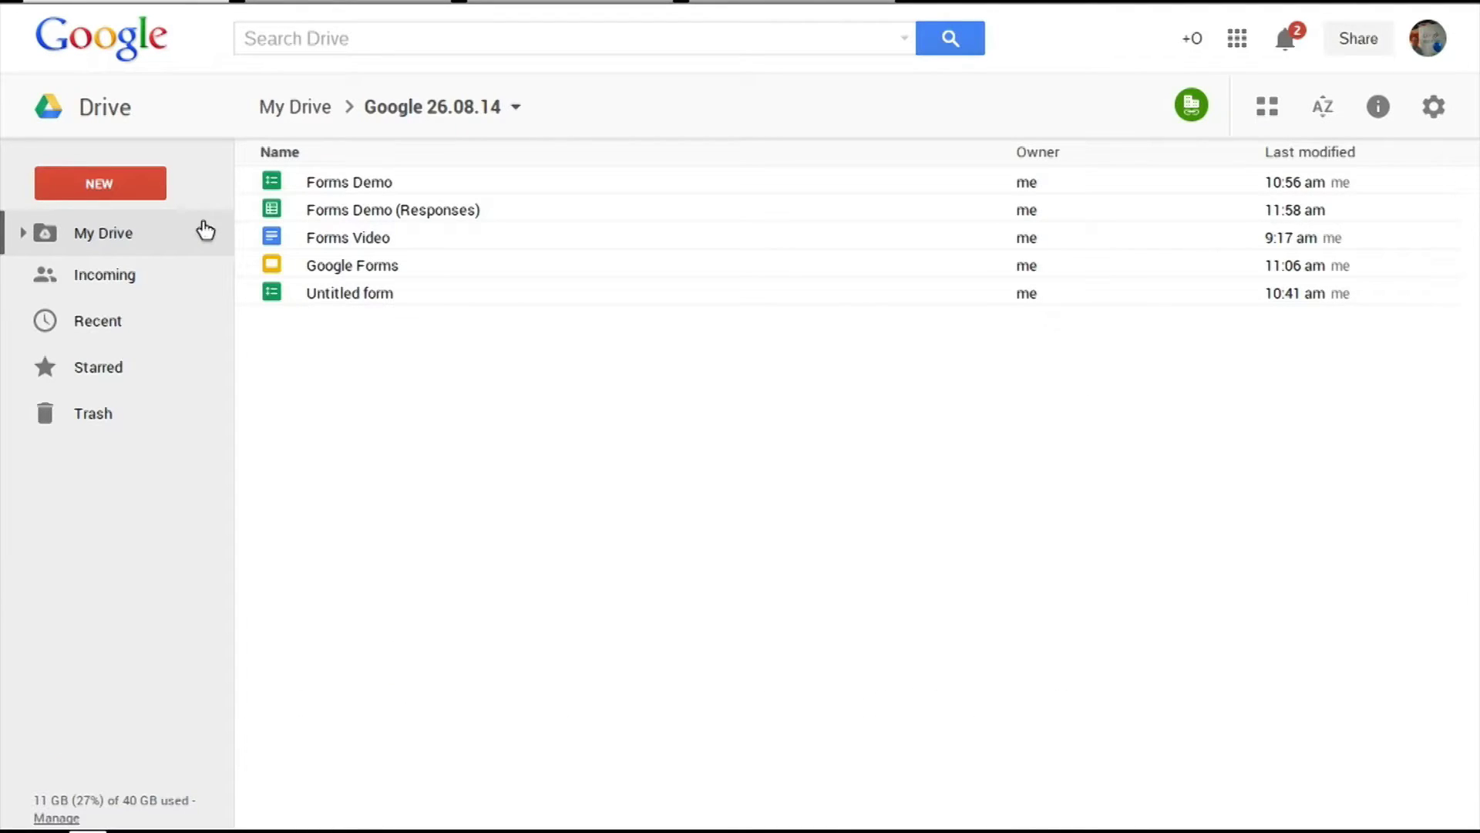
Open the Drive NEW menu listing file types, including Google Forms
click(98, 185)
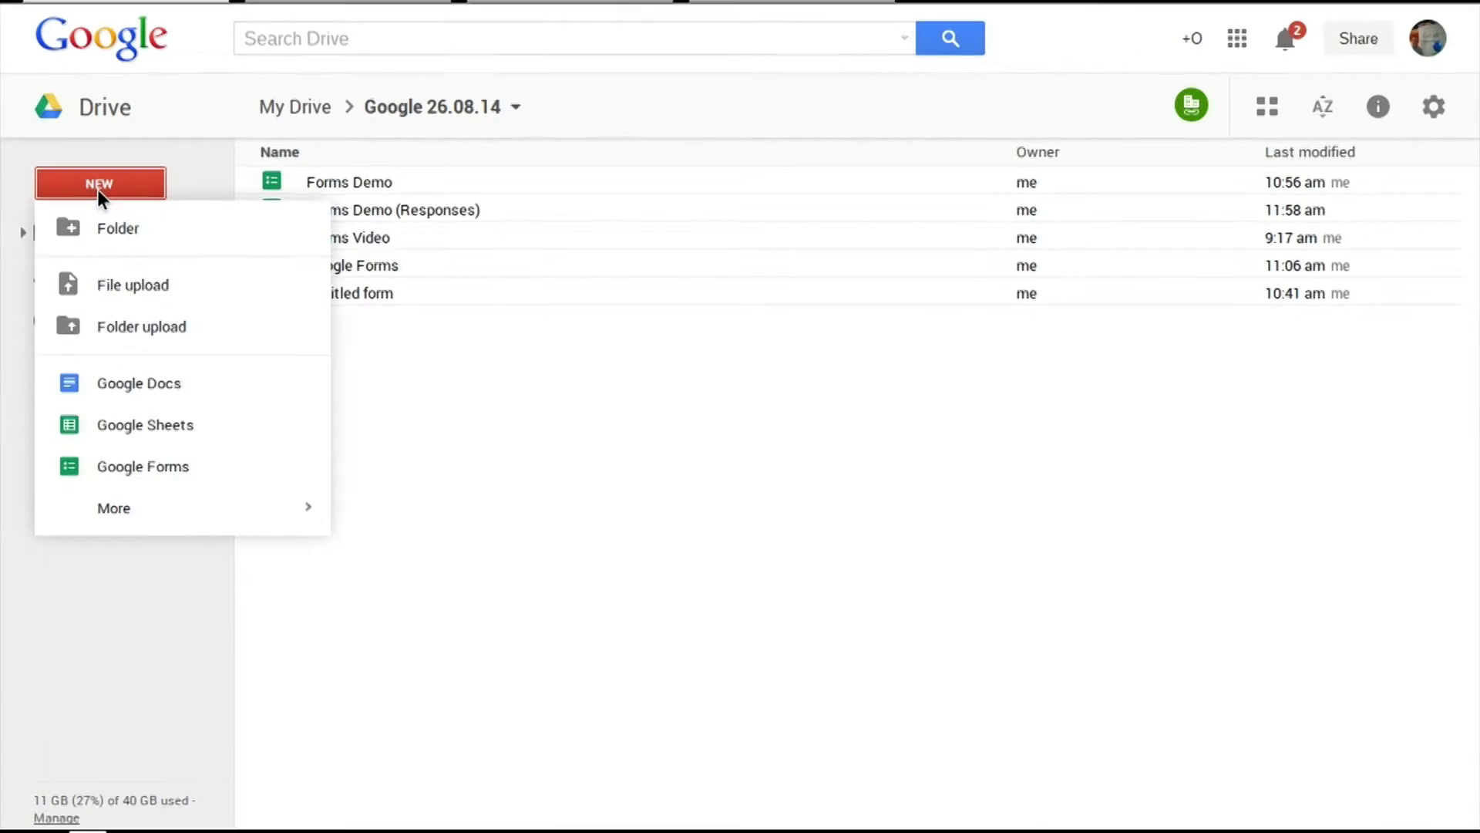
Start a Google Form, check the addable question types without adding one, then send the quiz
click(127, 466)
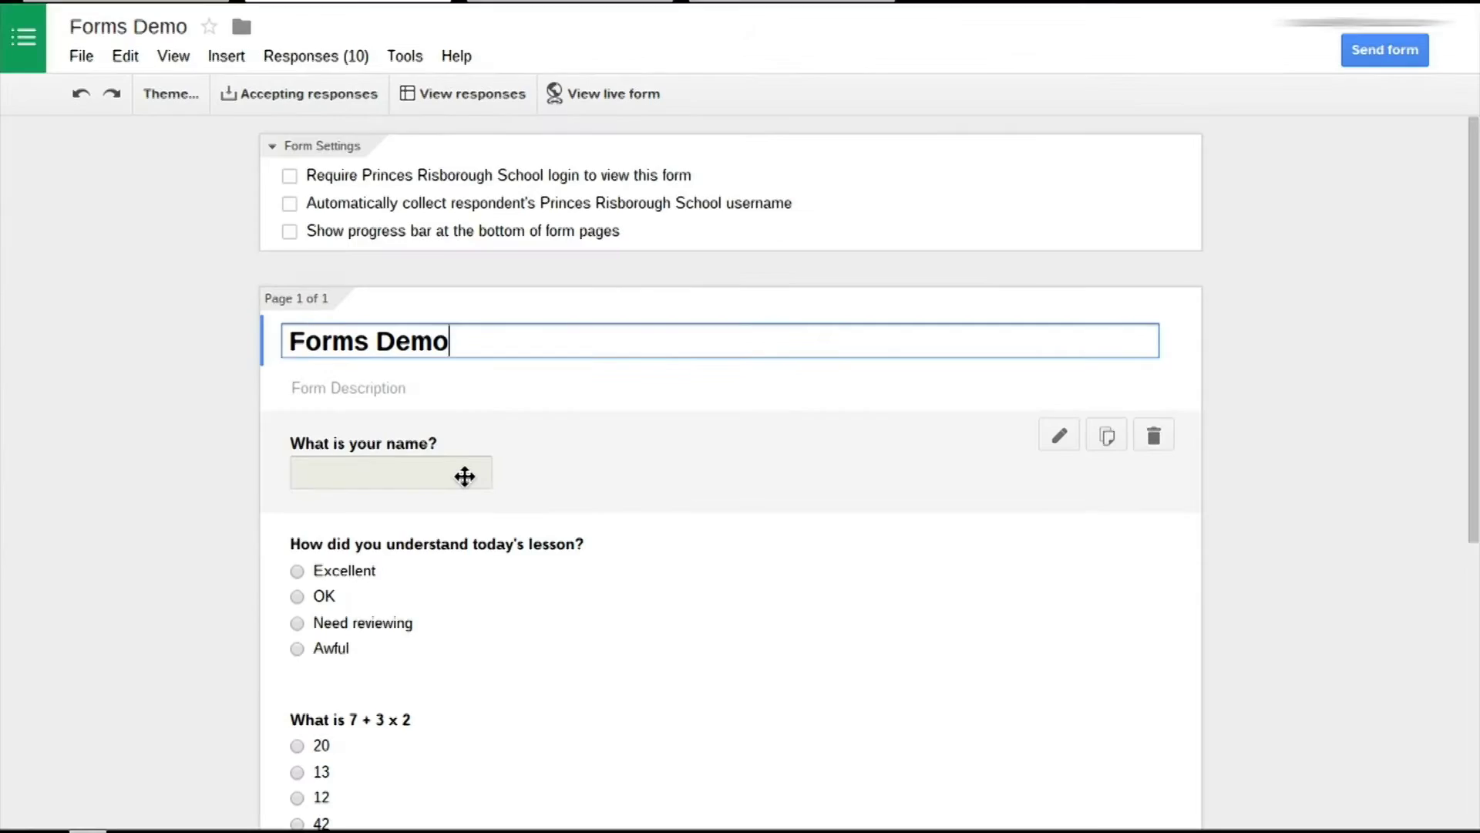
scroll(626, 492, down, 2)
scroll(626, 492, up, 2)
scroll(626, 493, down, 5)
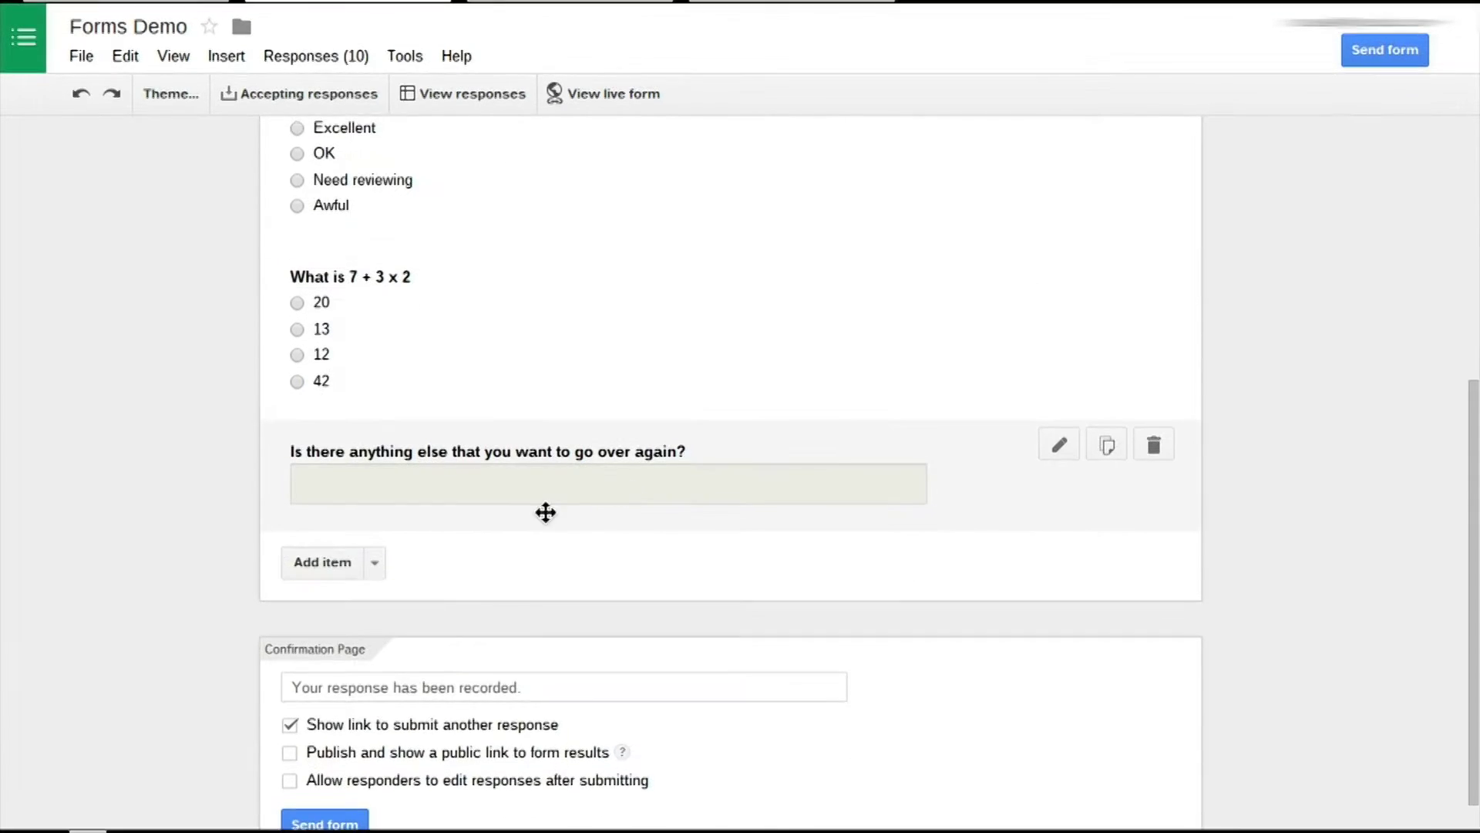
click(374, 567)
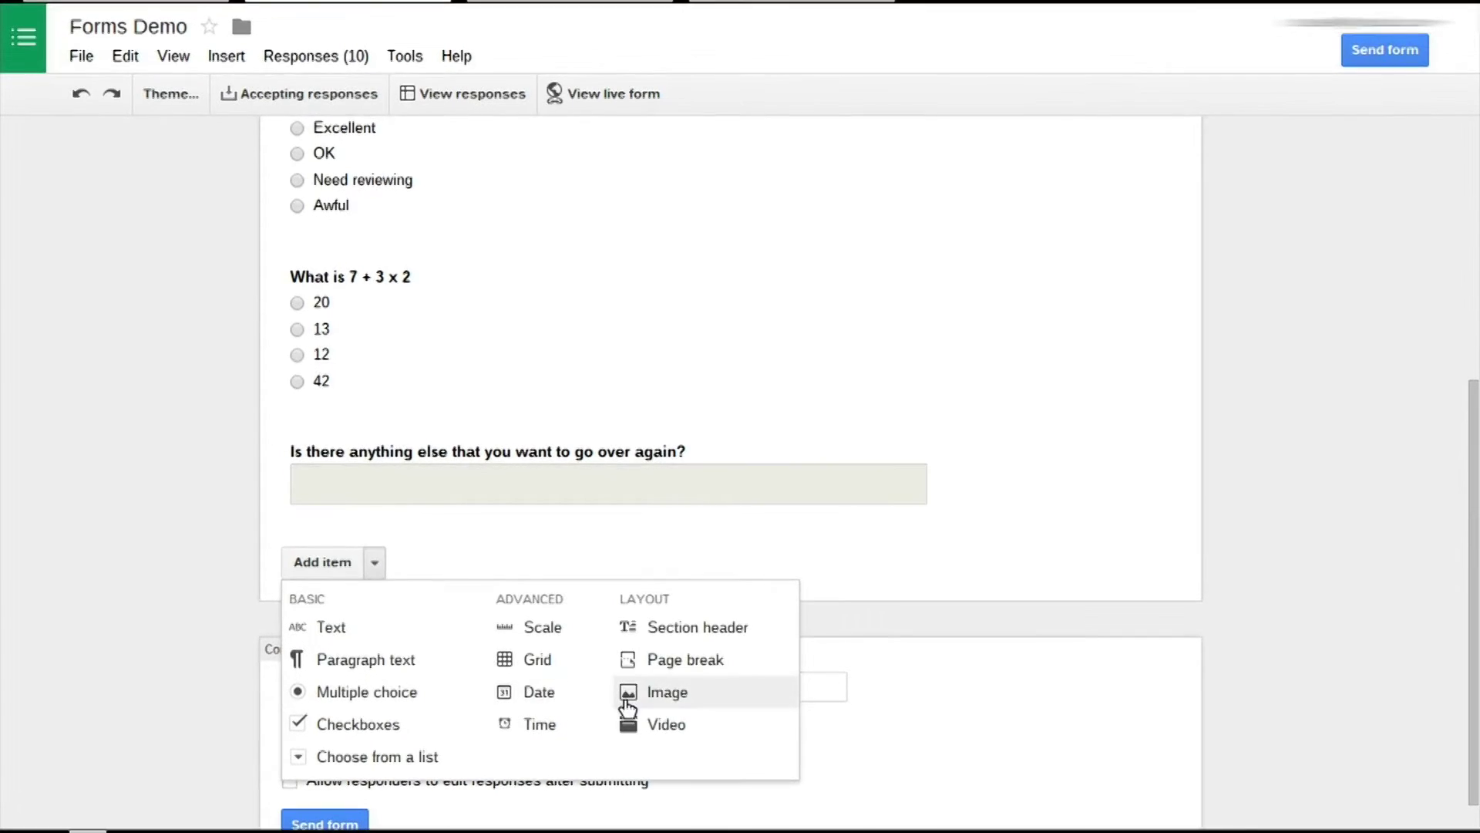
click(1343, 632)
scroll(1344, 632, down, 1)
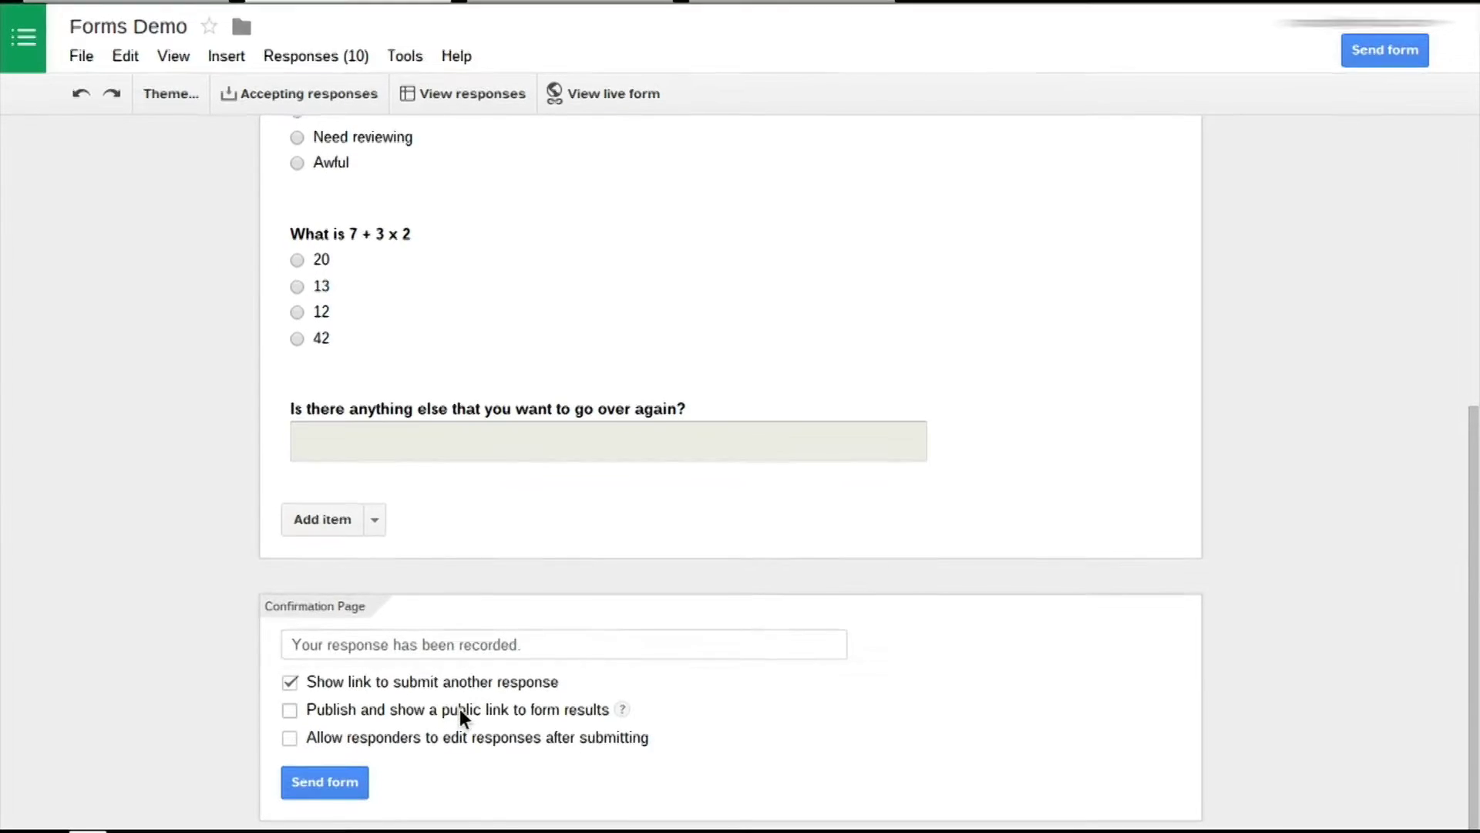
click(323, 783)
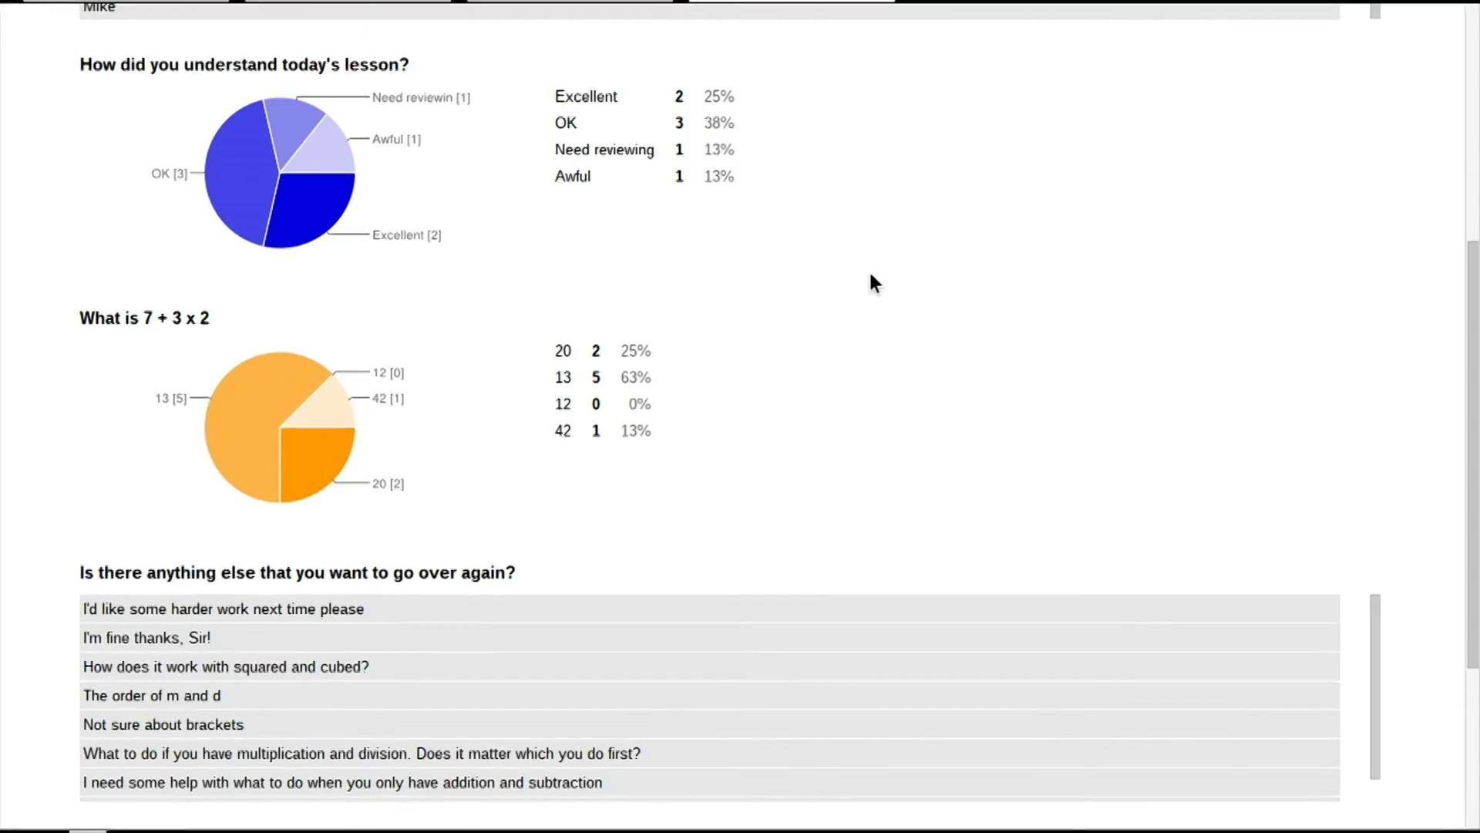
scroll(761, 303, down, 3)
scroll(760, 303, up, 5)
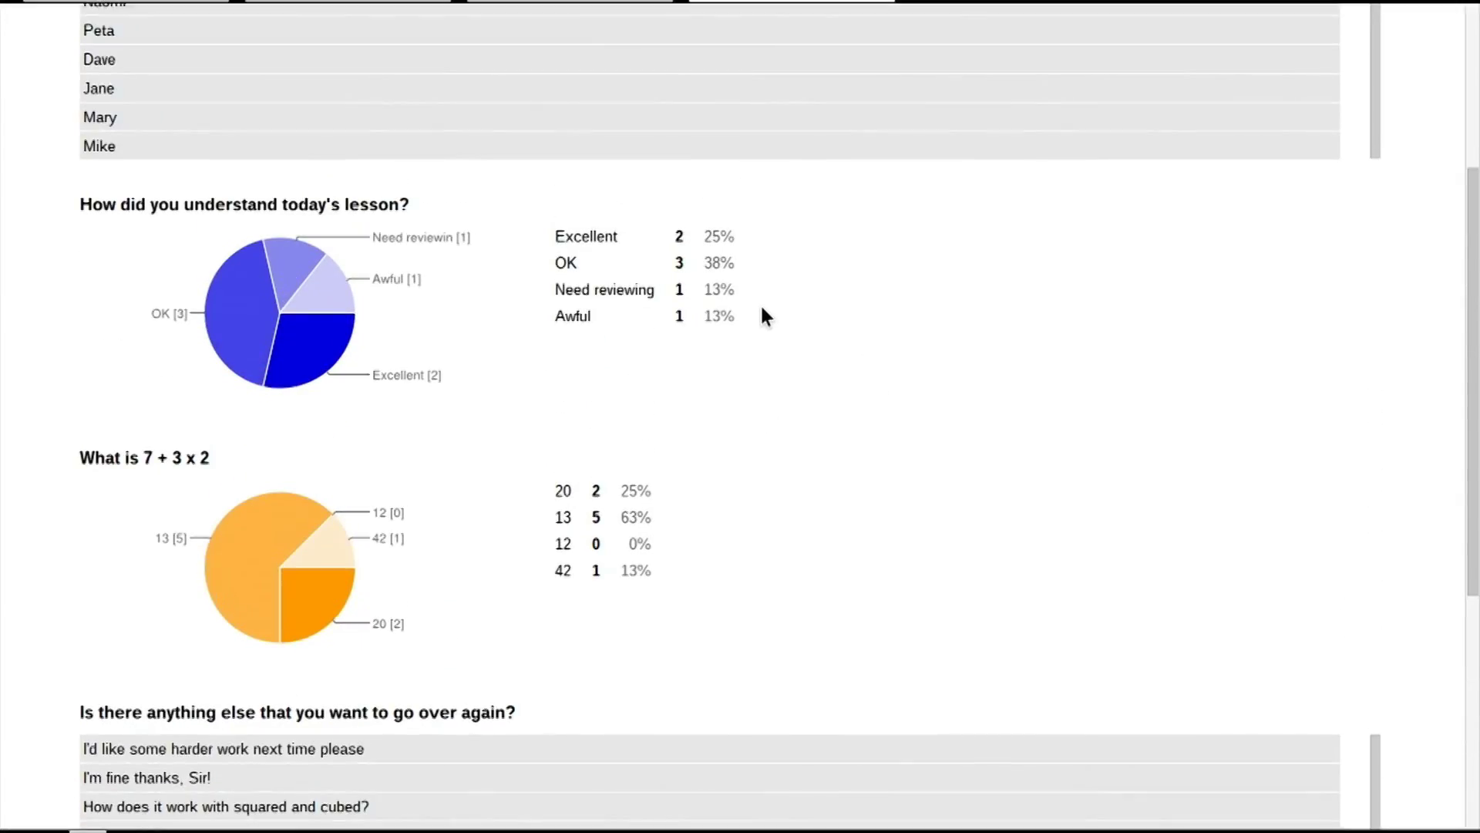
scroll(761, 303, up, 5)
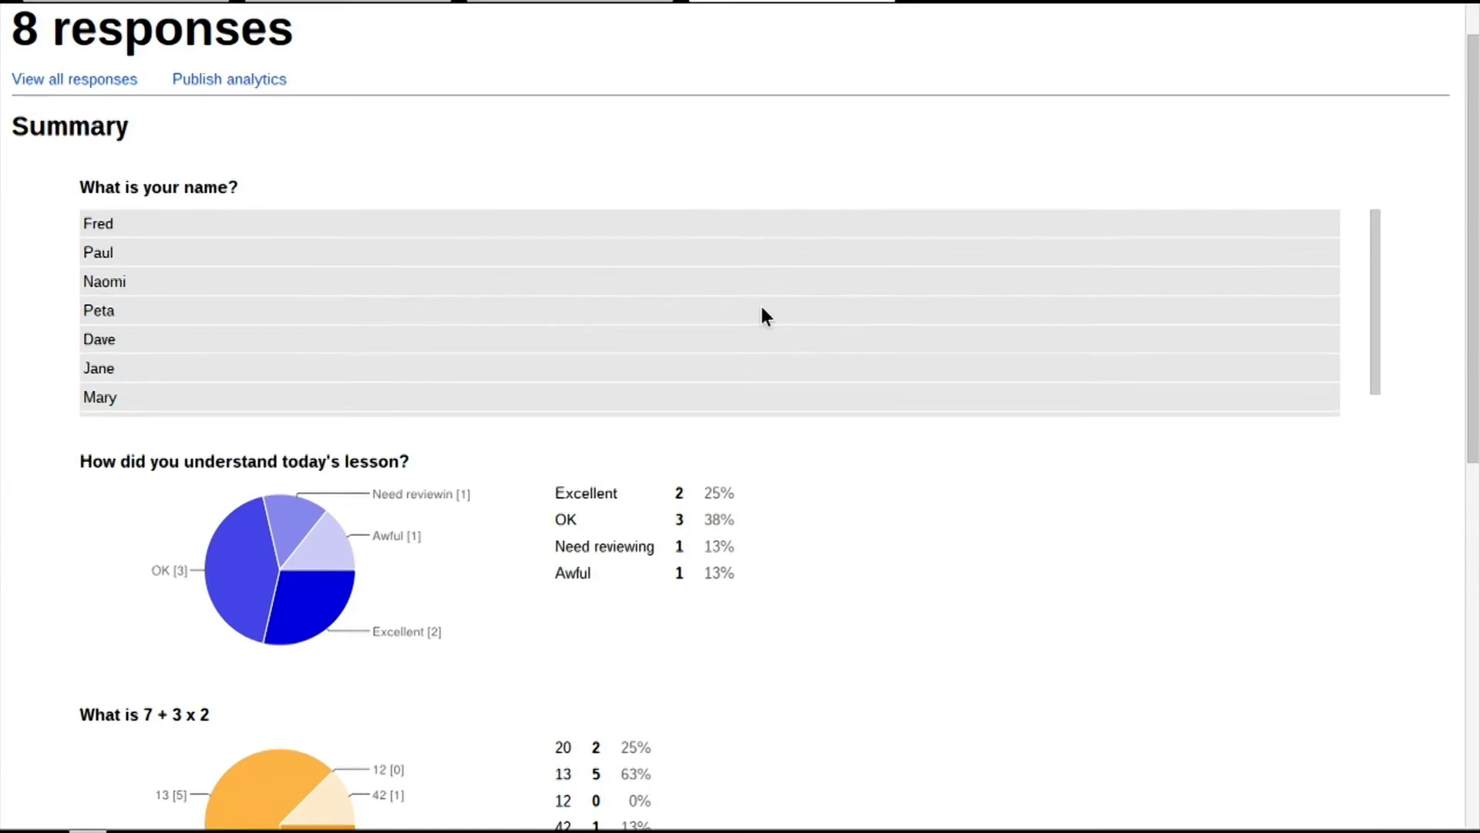
scroll(763, 316, up, 1)
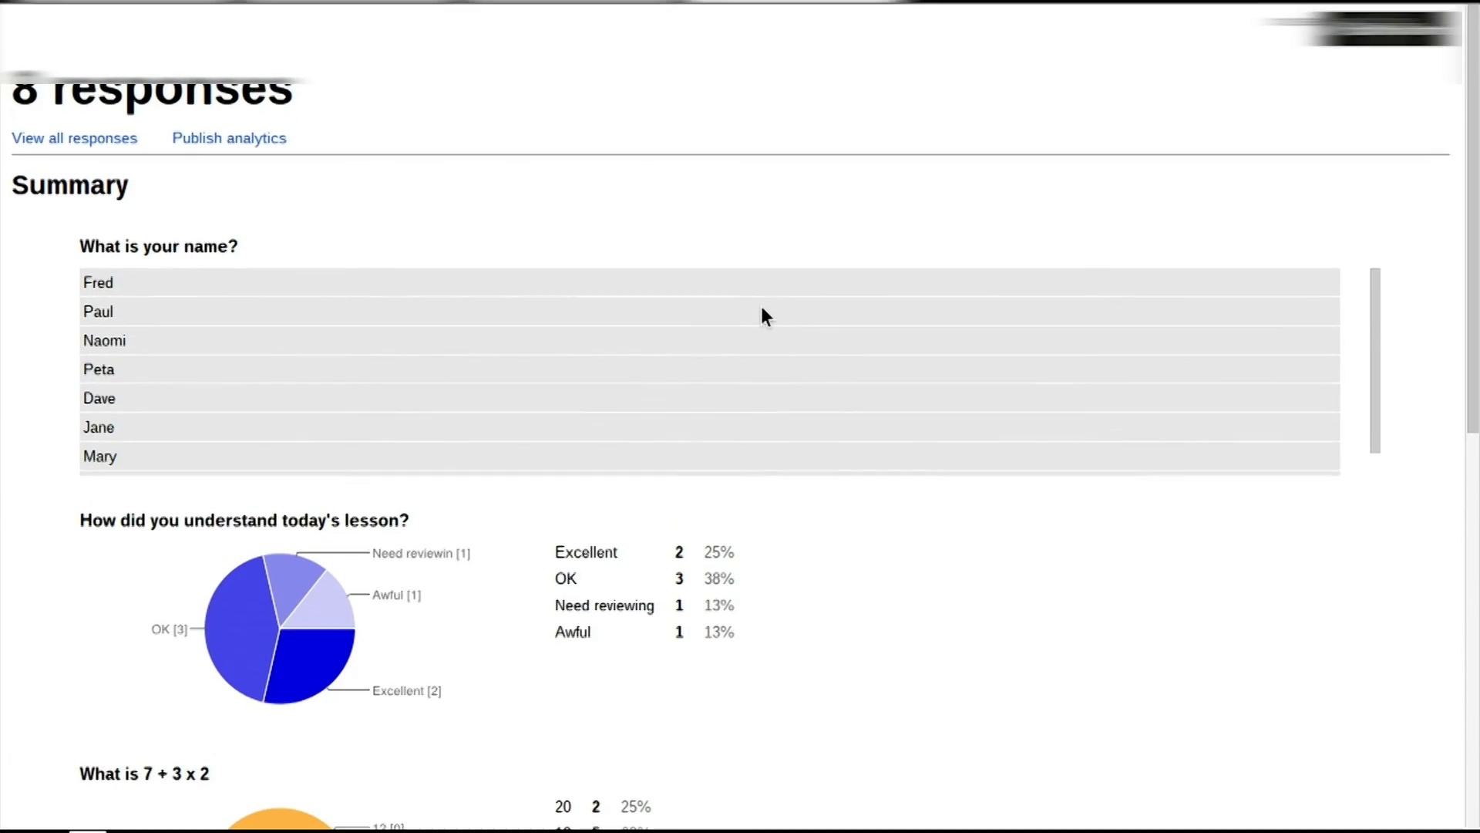
scroll(763, 316, down, 2)
scroll(763, 316, down, 4)
scroll(762, 316, down, 1)
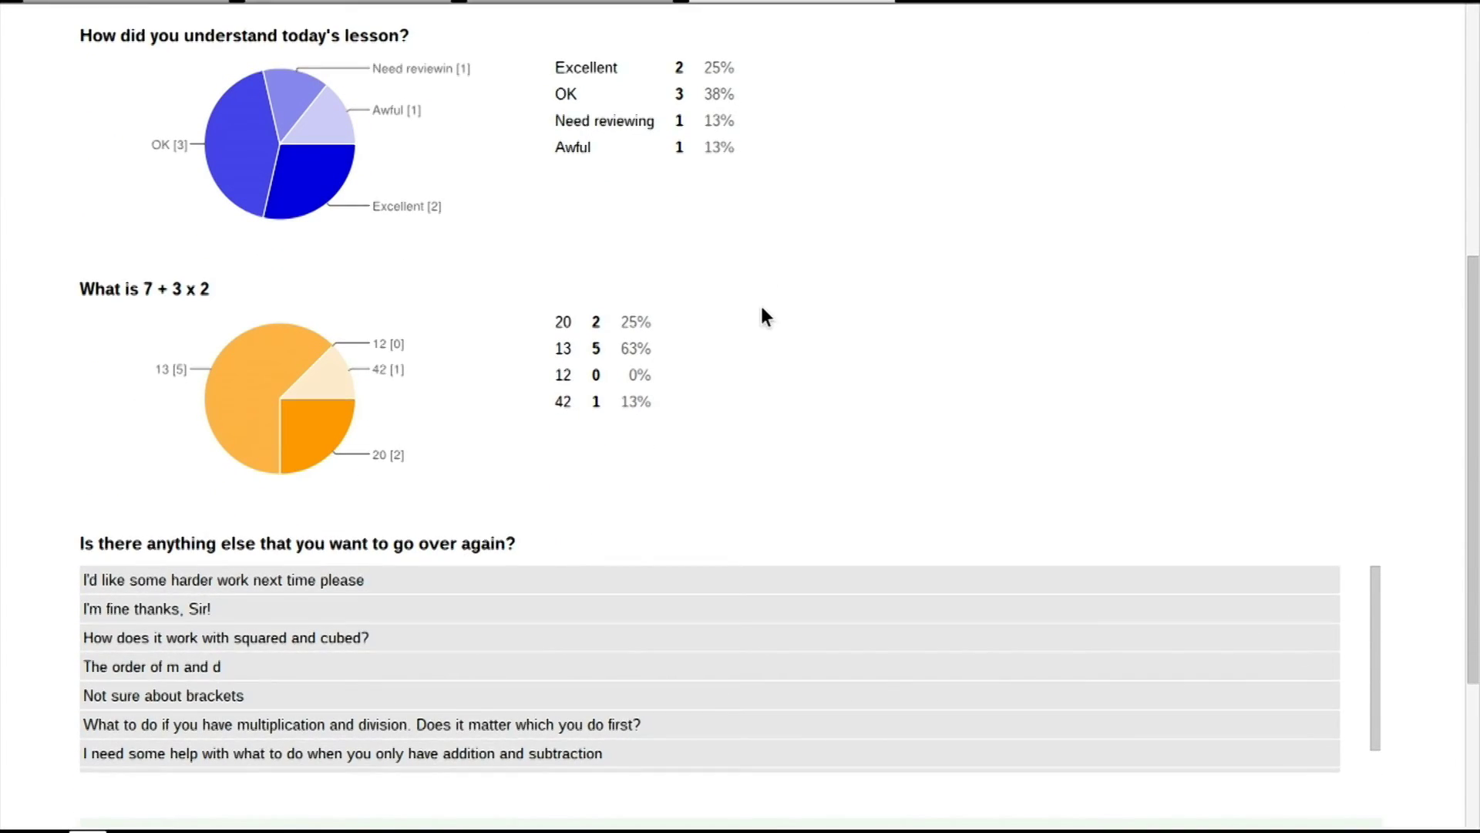